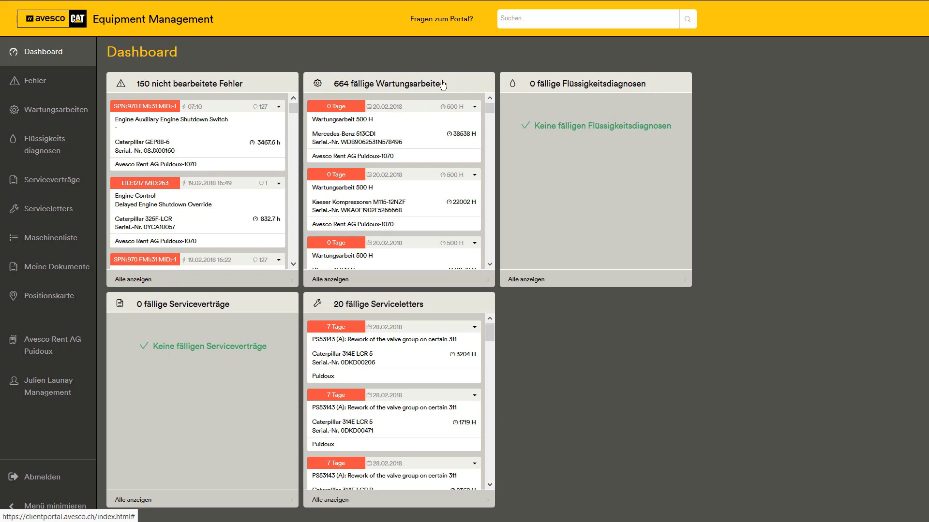
Step: Search the portal for "th" and filter all equipment data to "Alle Modelle TH.."
left_click(511, 19)
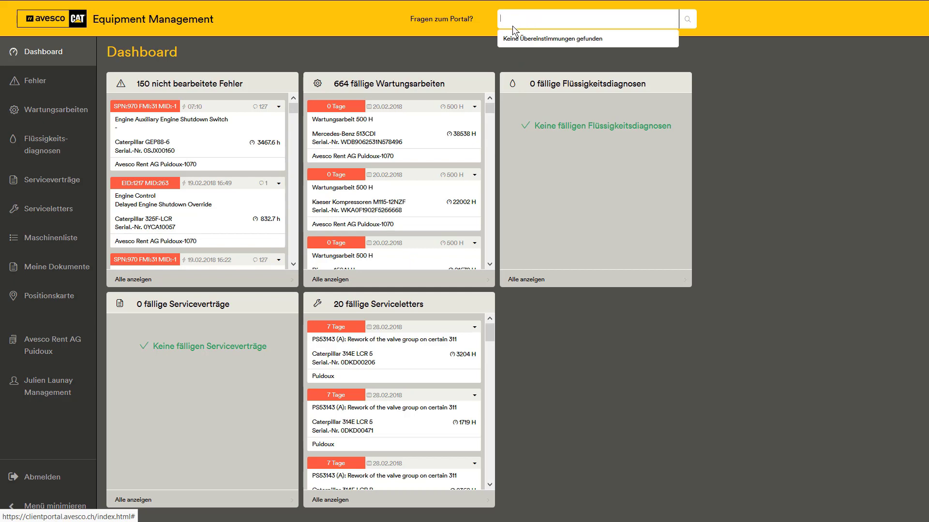
type("th")
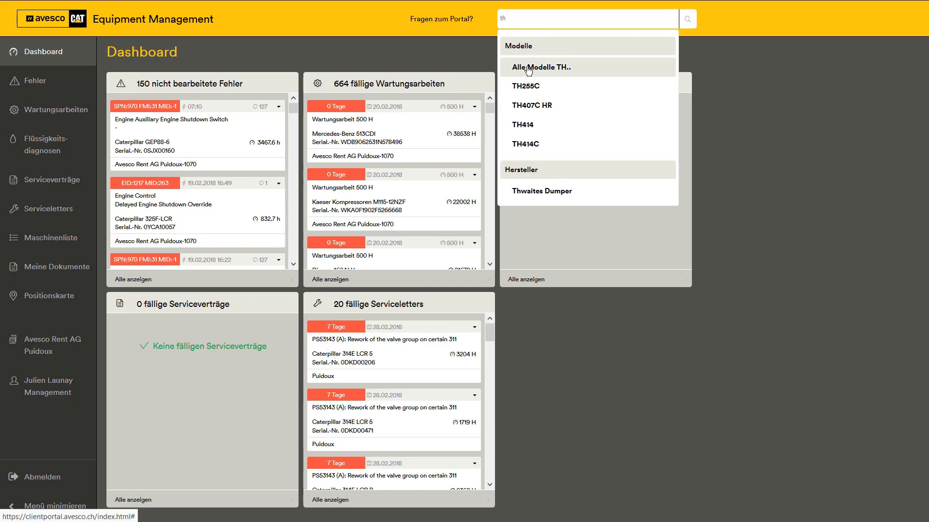
left_click(529, 71)
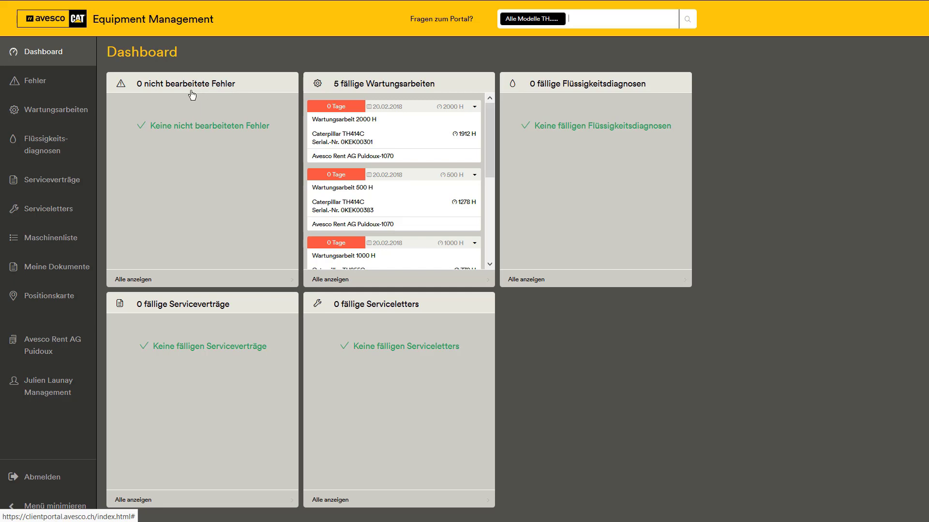
Step: Open the full Fehler list from the Dashboard, show entries of all states, and return to the Dashboard
left_click(125, 285)
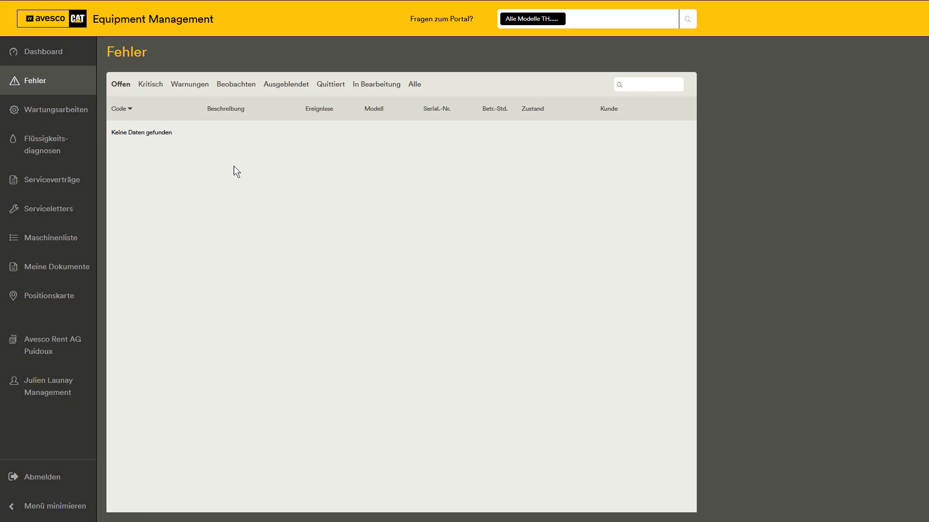
left_click(420, 84)
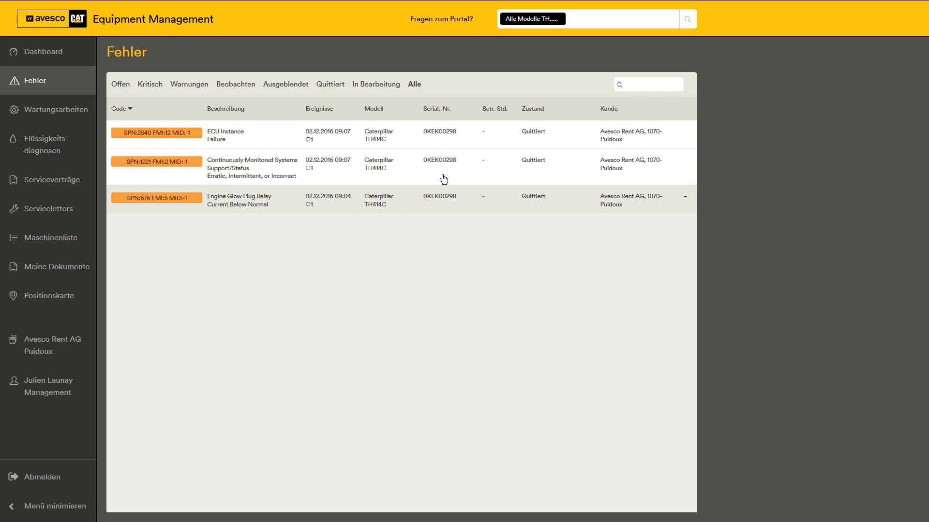
left_click(77, 52)
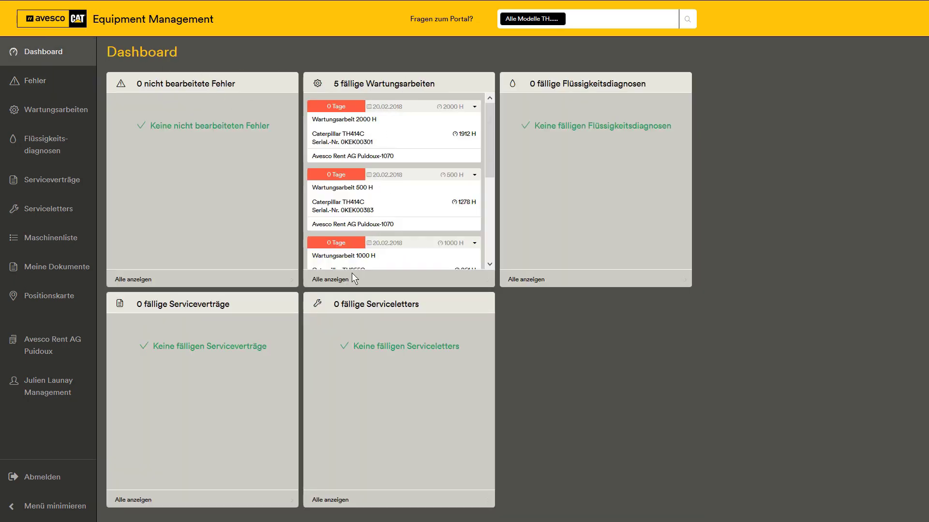
Step: Review the Wartungsarbeiten list by status, from Kundenanfragen through Erledigt to Alle, and return to the Dashboard
left_click(339, 282)
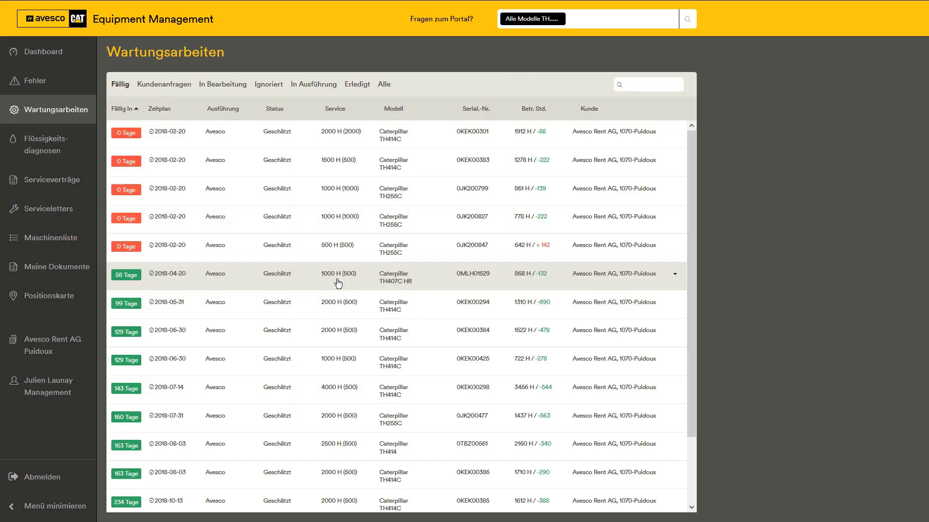
left_click(179, 87)
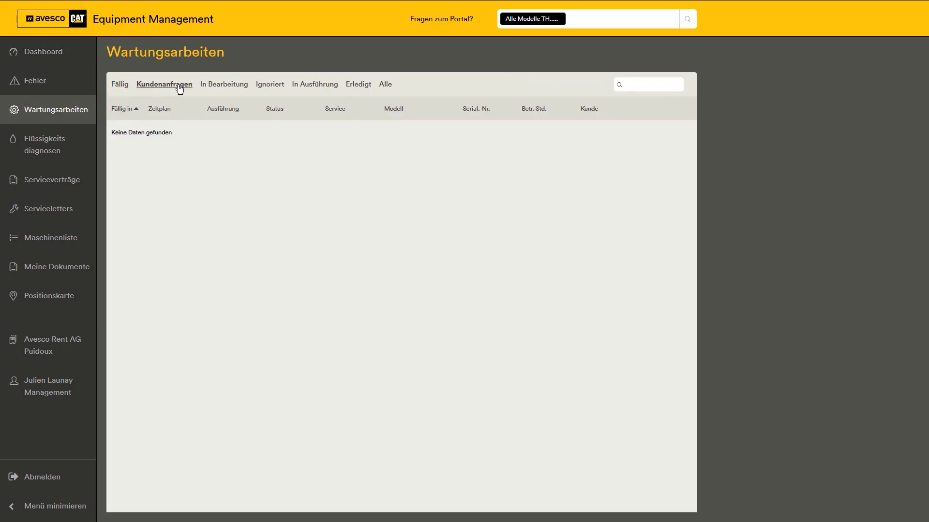
left_click(224, 86)
left_click(266, 87)
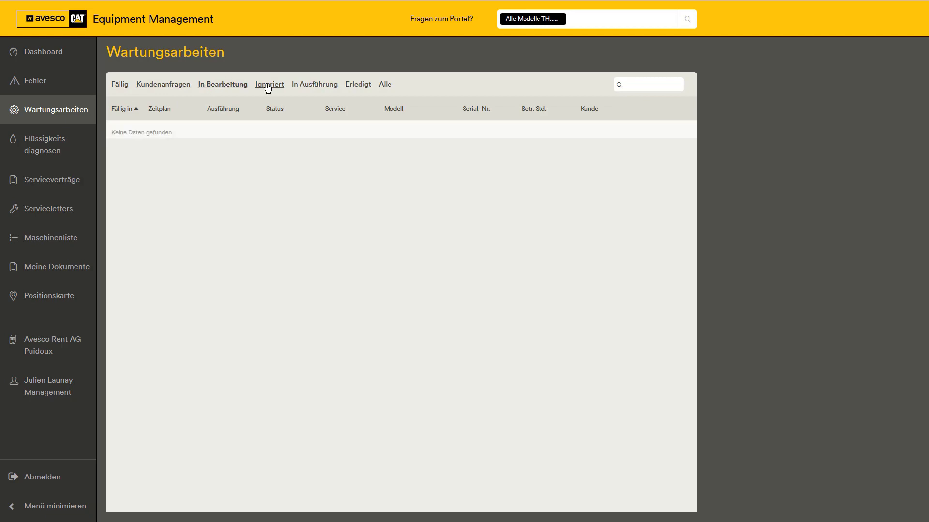
left_click(308, 87)
left_click(356, 85)
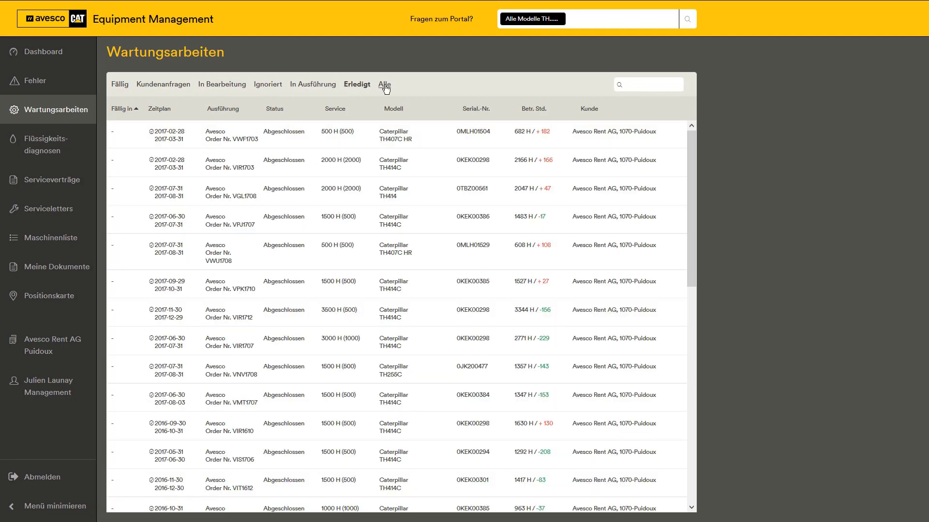
left_click(385, 87)
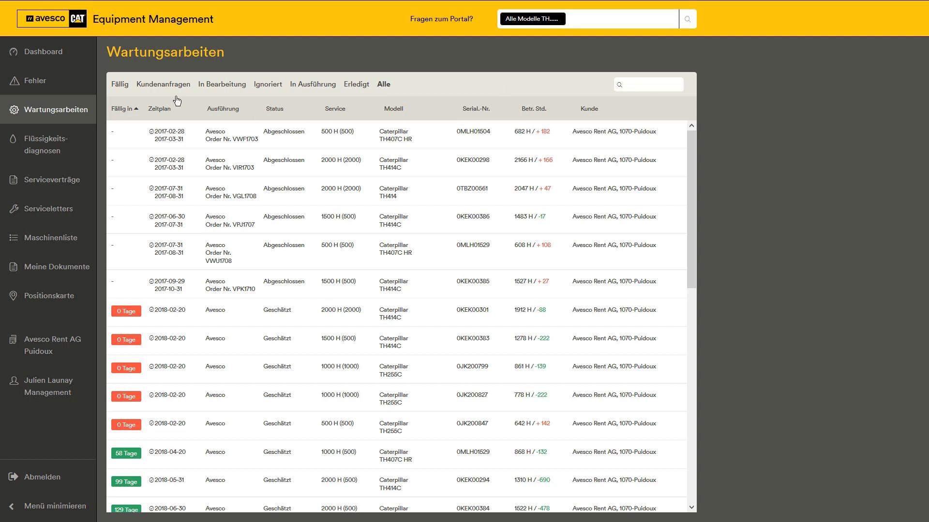
left_click(58, 56)
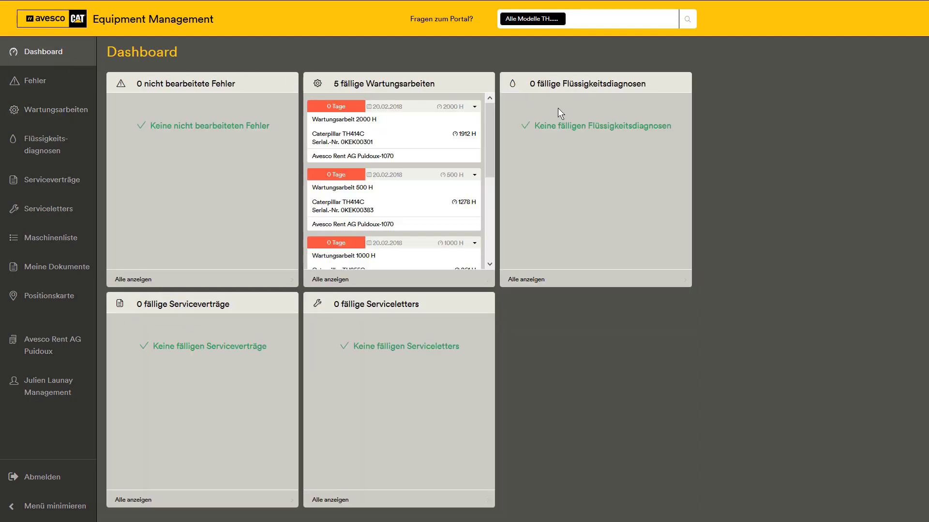
Step: Open the Flüssigkeitsdiagnosen from the Dashboard, show all ratings, and return to the Dashboard
left_click(529, 284)
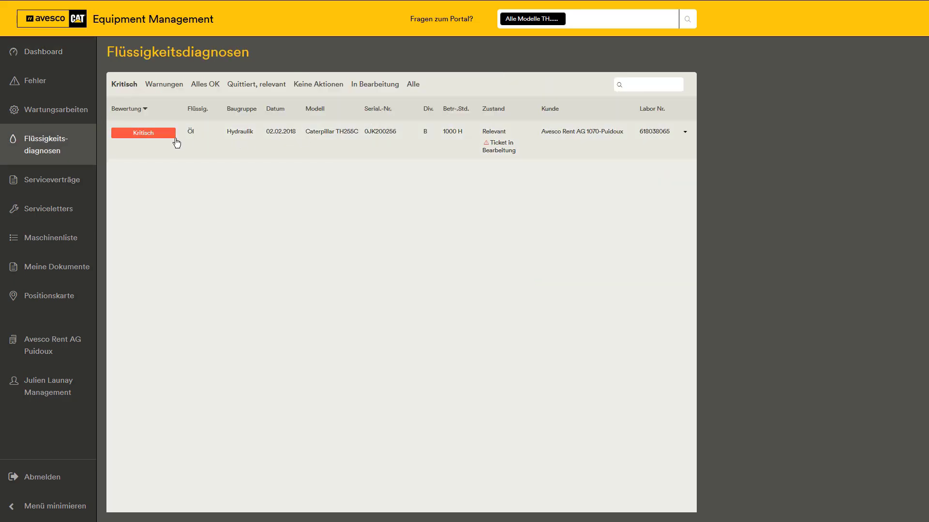
left_click(411, 87)
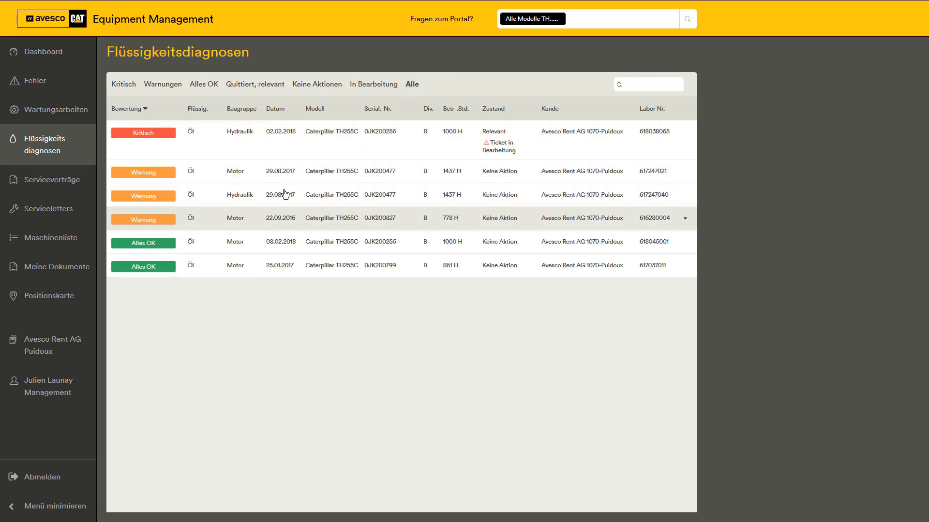
left_click(47, 54)
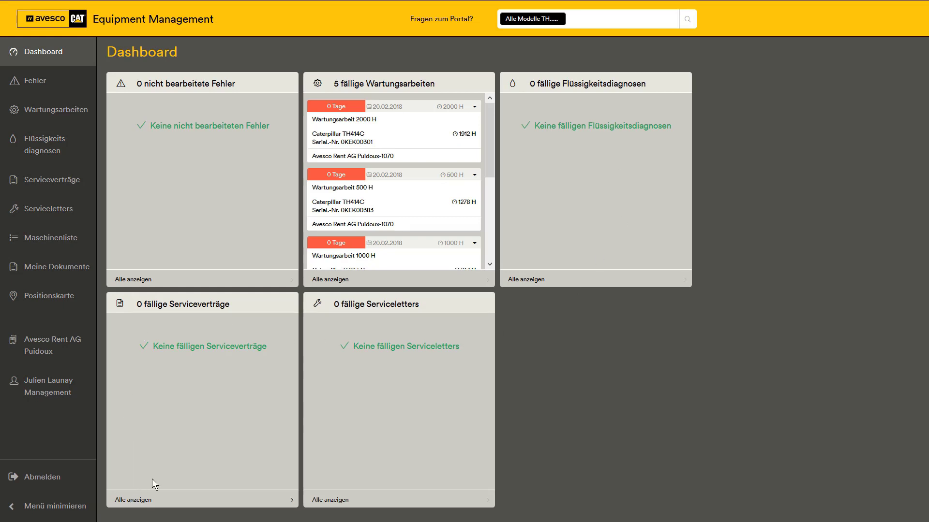
Step: Open the Serviceverträge from the Dashboard, show all contracts, and return to the Dashboard
left_click(145, 503)
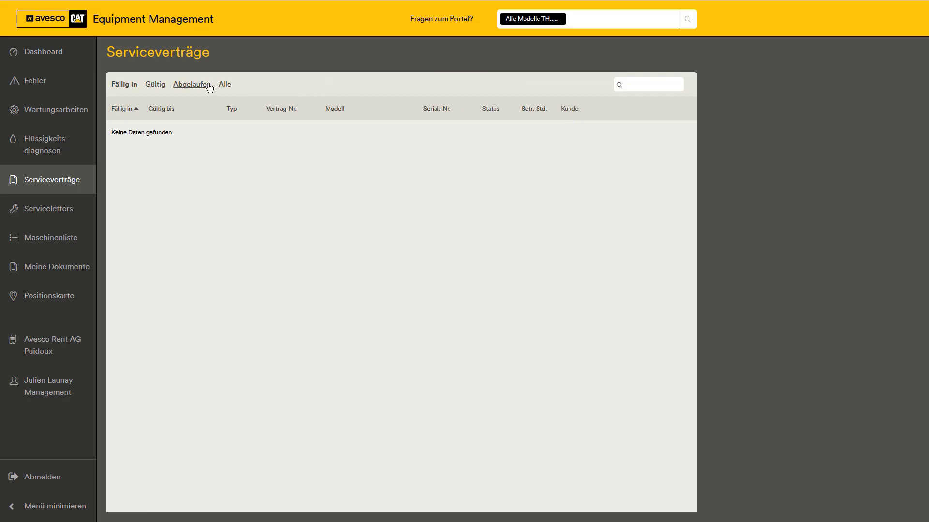
left_click(224, 84)
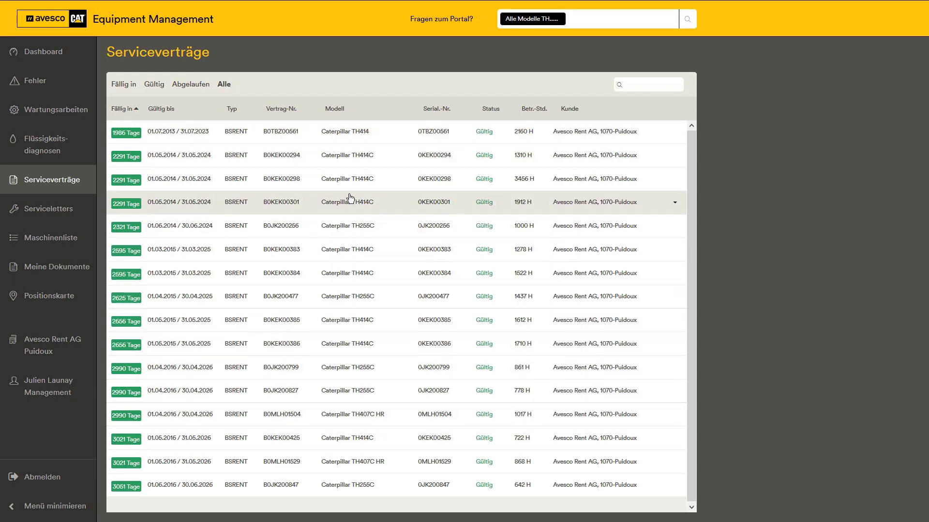
left_click(59, 54)
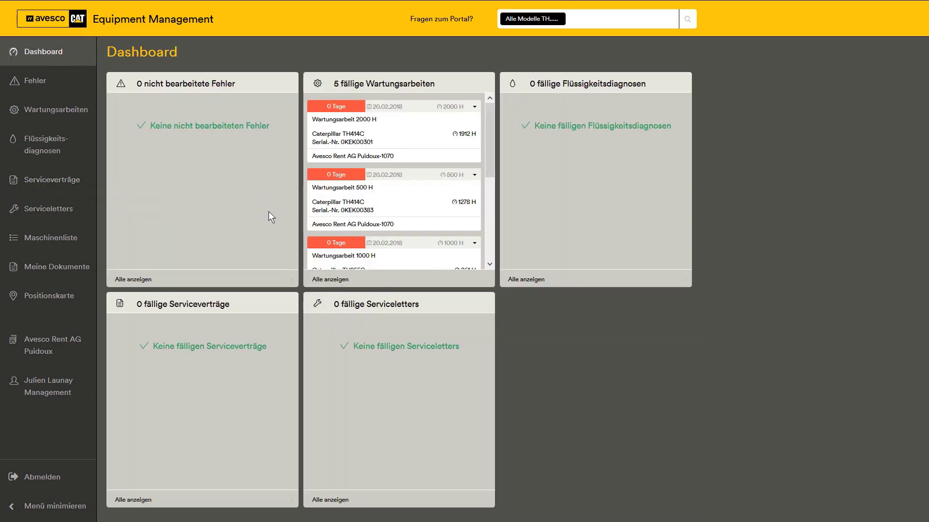
Step: View the full Serviceletters list from the Dashboard and return to the Dashboard
left_click(345, 498)
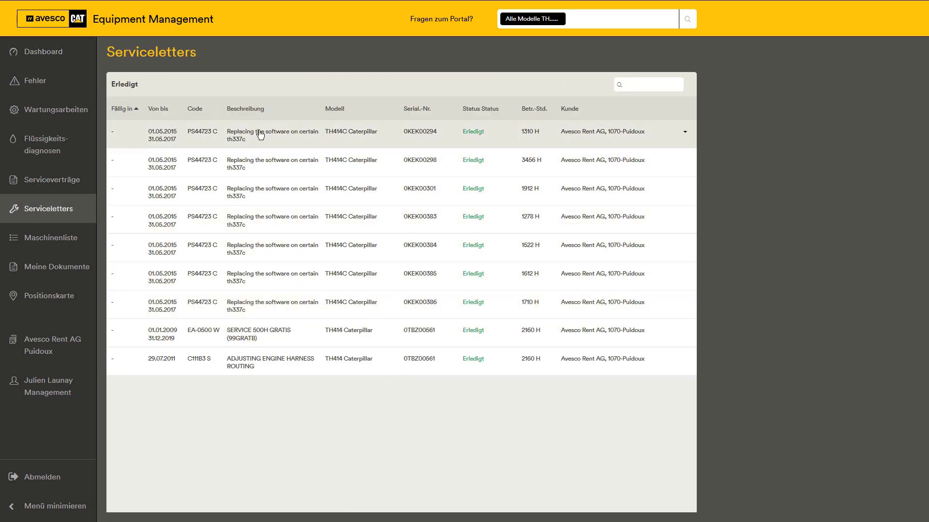
left_click(48, 55)
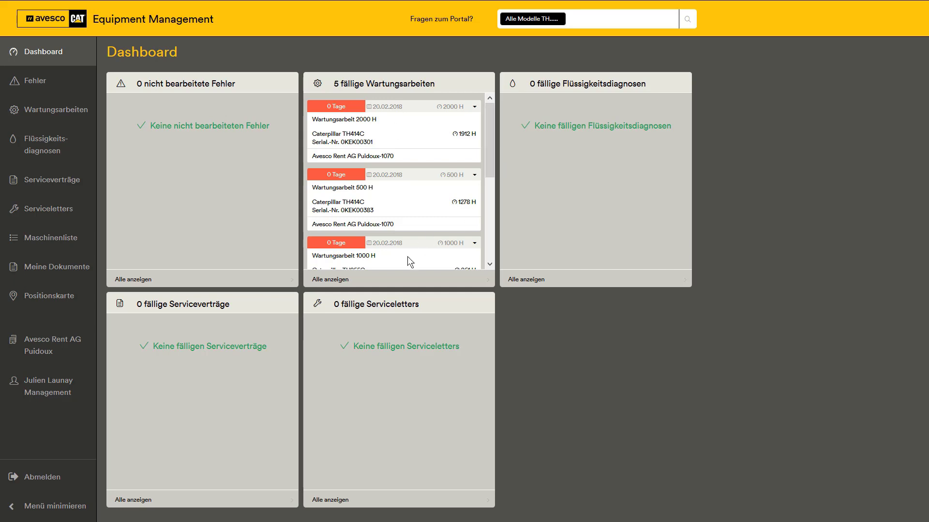
Step: Show all Fehler entries once through the Dashboard's error overview and once by opening the Fehler page directly
left_click(138, 280)
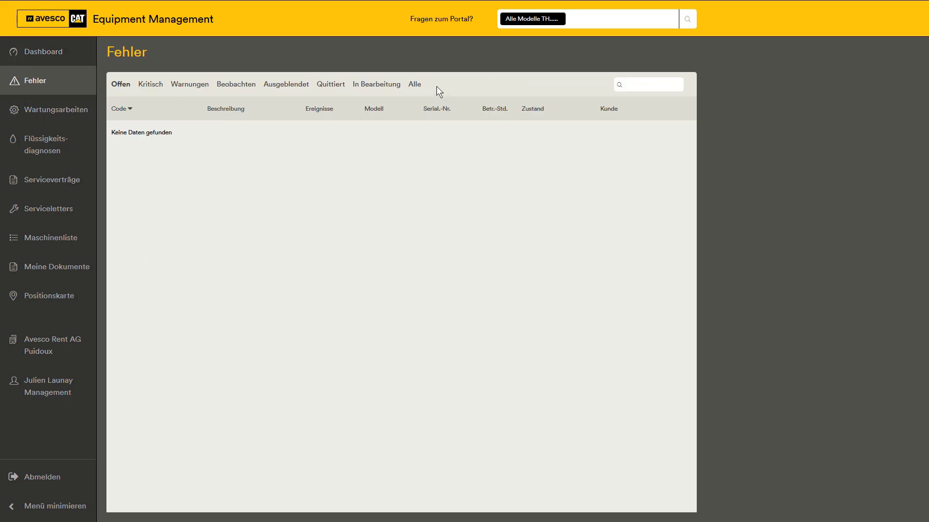
left_click(411, 84)
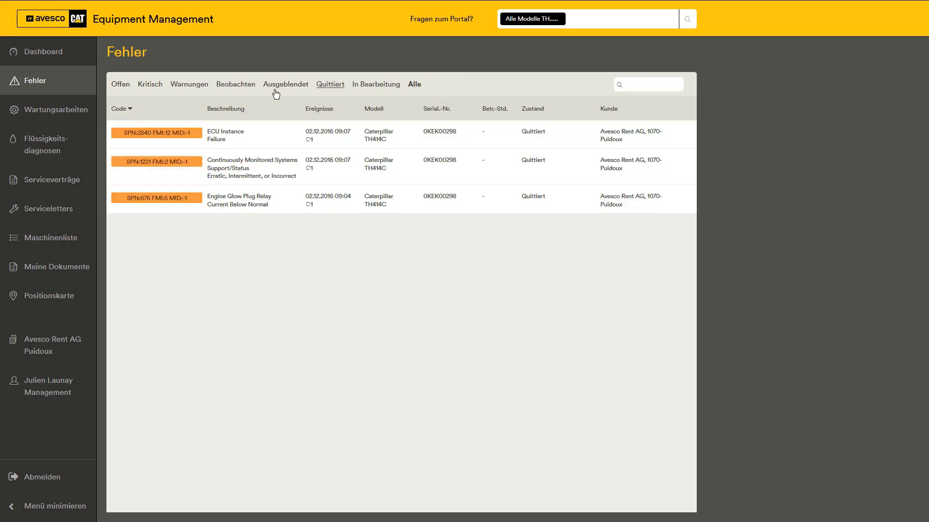
left_click(53, 58)
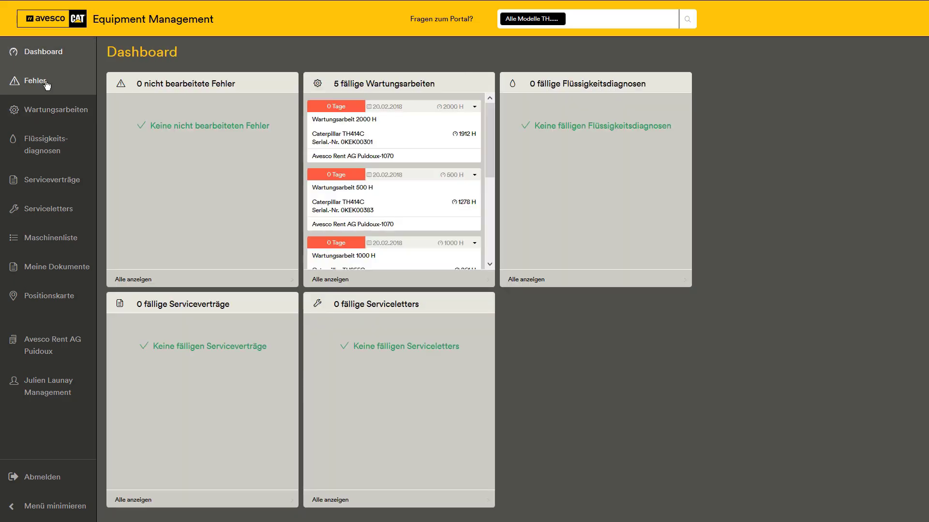
left_click(45, 86)
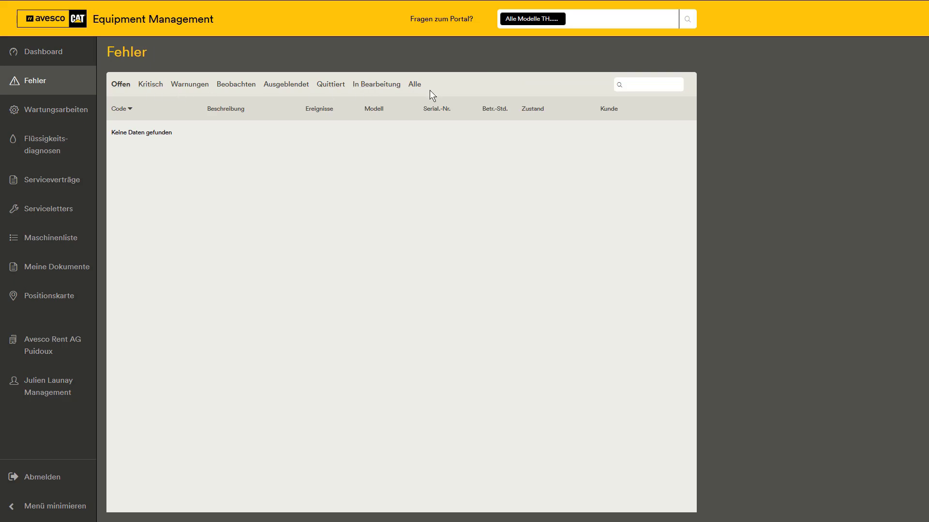
left_click(417, 86)
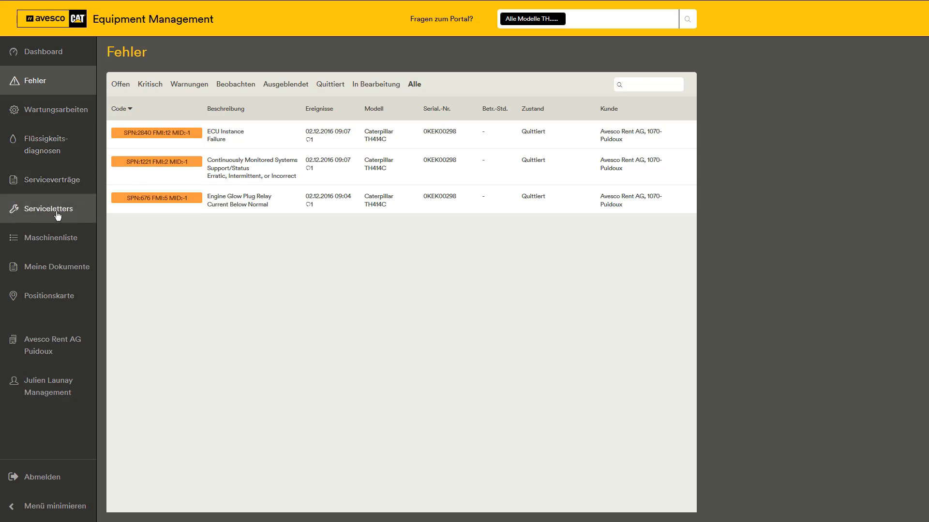
Step: View the Maschinenliste, Meine Dokumente and Positionskarte pages for the filtered TH models
left_click(51, 247)
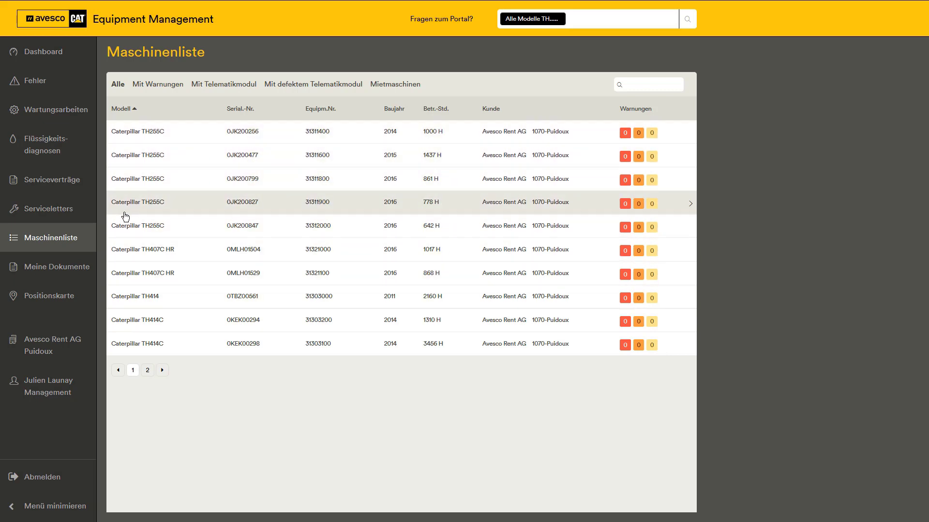
left_click(43, 275)
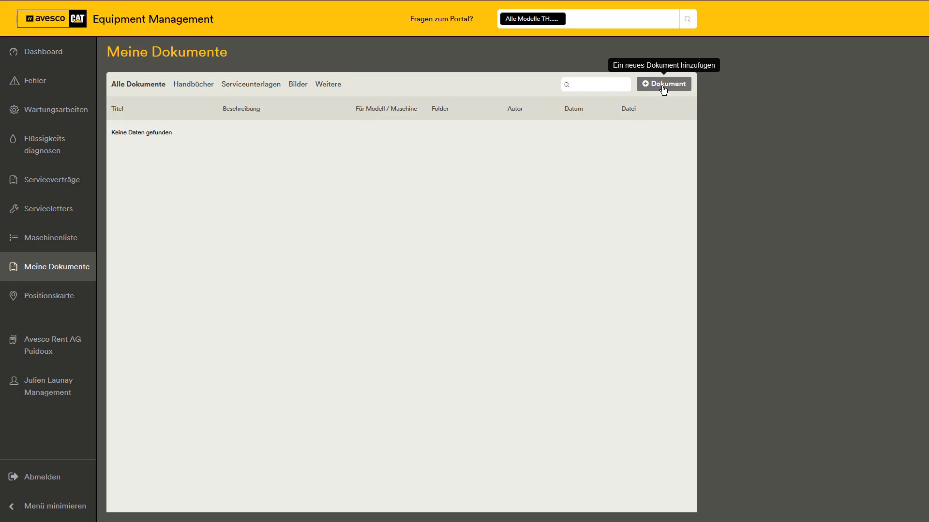
left_click(53, 302)
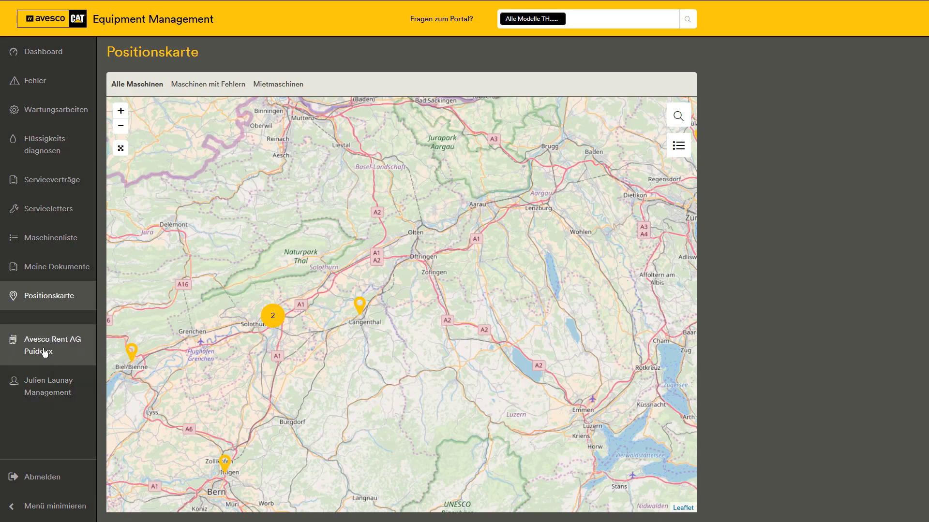
Step: Review the Avesco Rent AG Puidoux customer record from Kundendaten and Offerten through Preiskonditionen, and close it
left_click(45, 352)
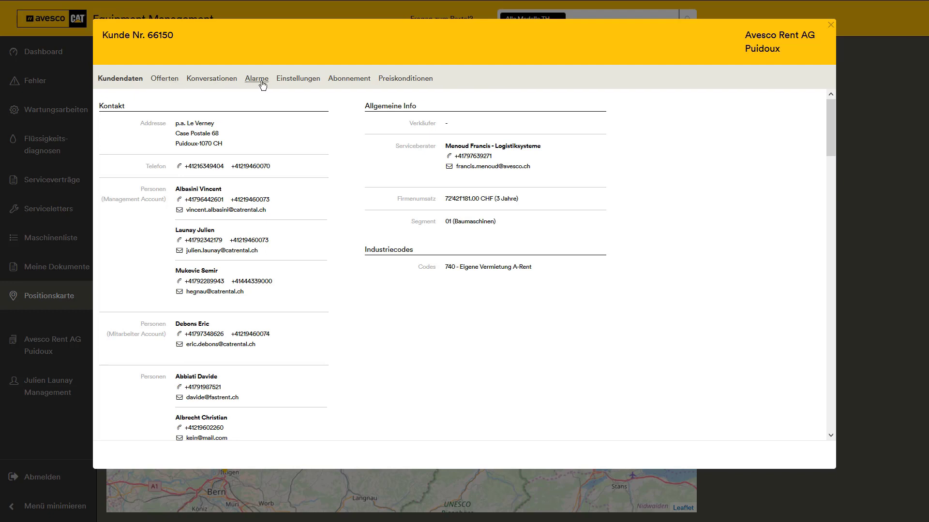
left_click(180, 81)
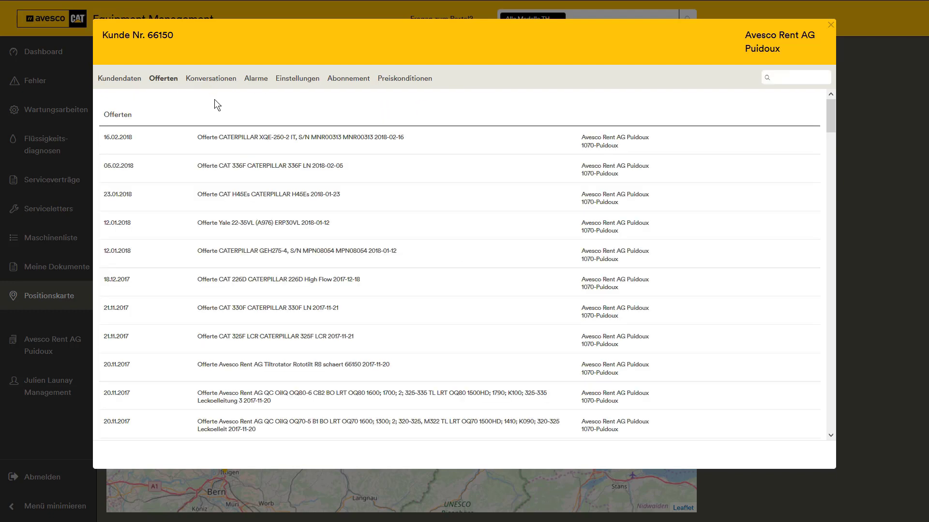
left_click(217, 82)
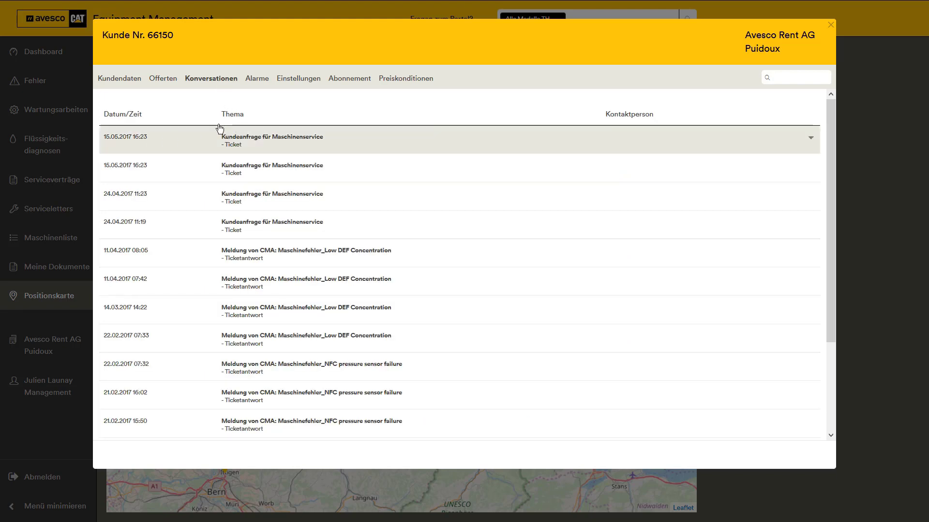
left_click(255, 81)
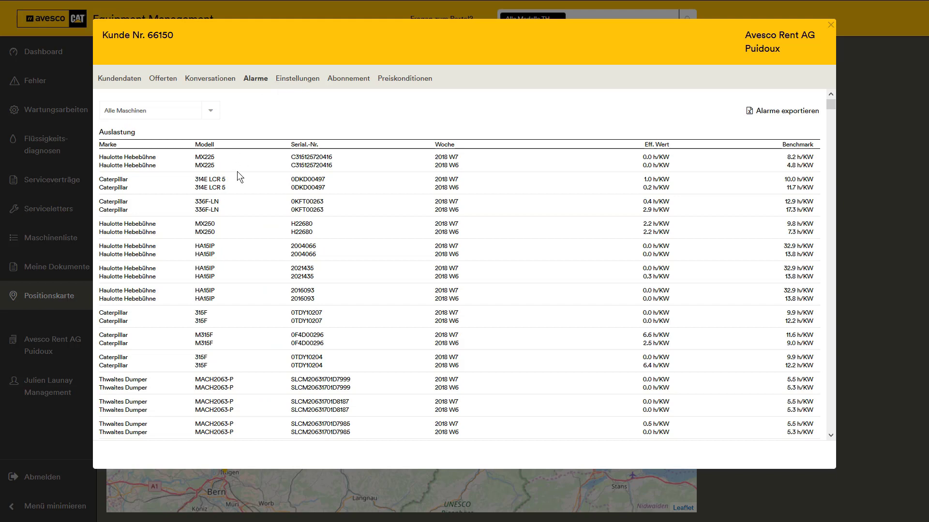
left_click(305, 82)
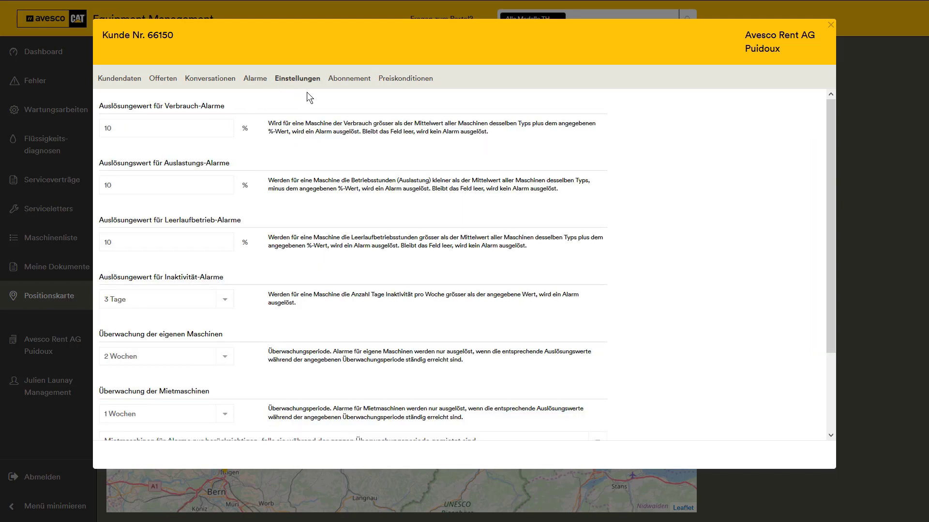
left_click(355, 83)
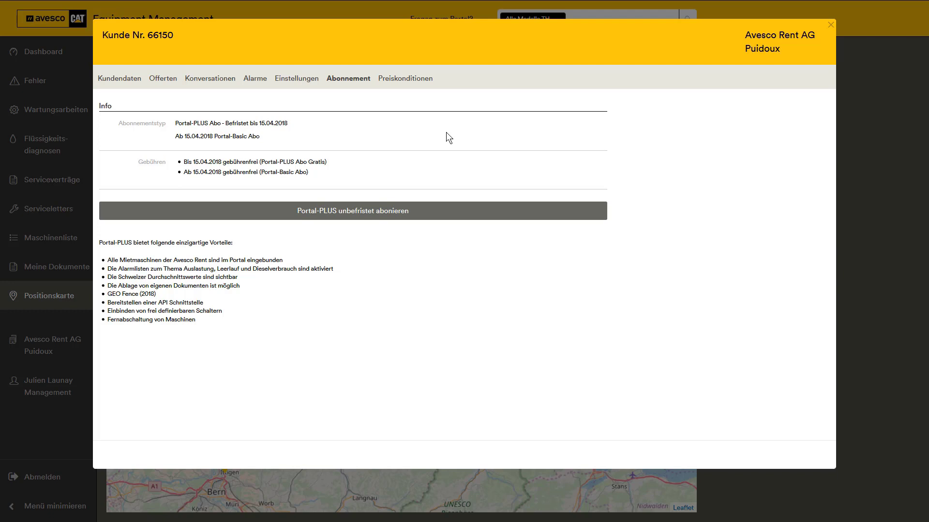
left_click(406, 82)
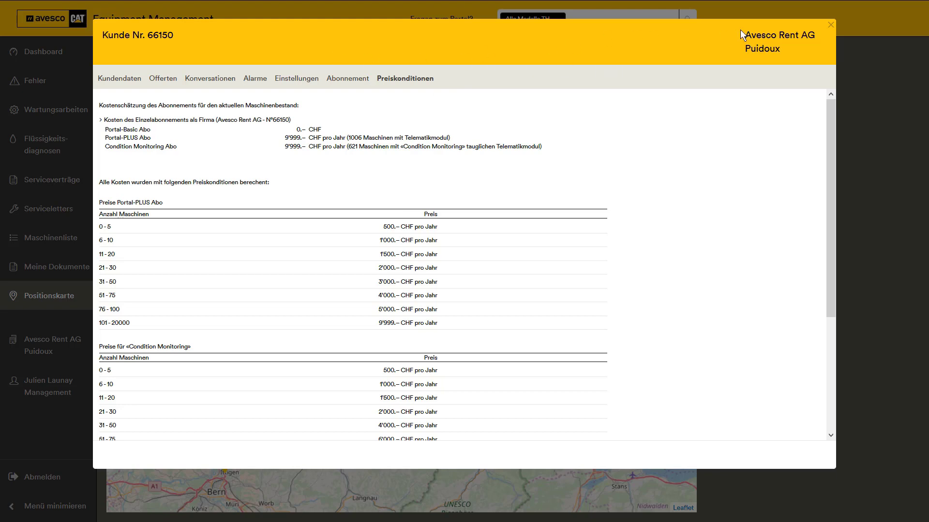
left_click(830, 24)
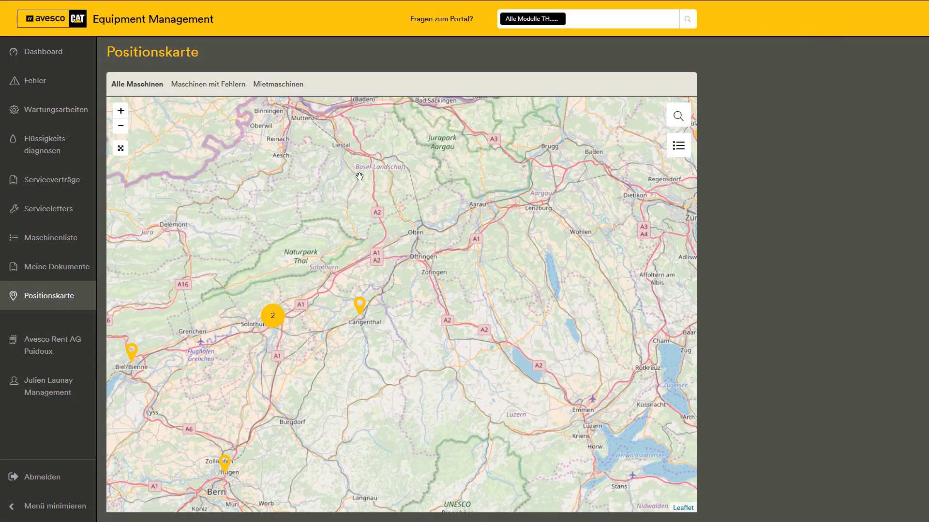